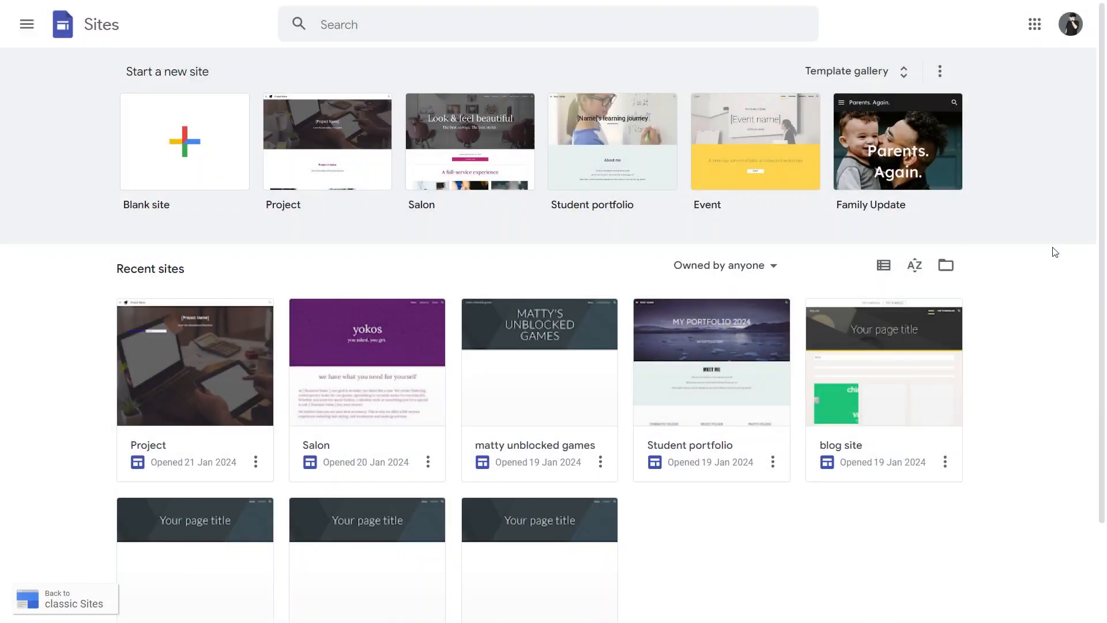
# Create a new blank site and look through the elements available to insert.
pyautogui.click(188, 163)
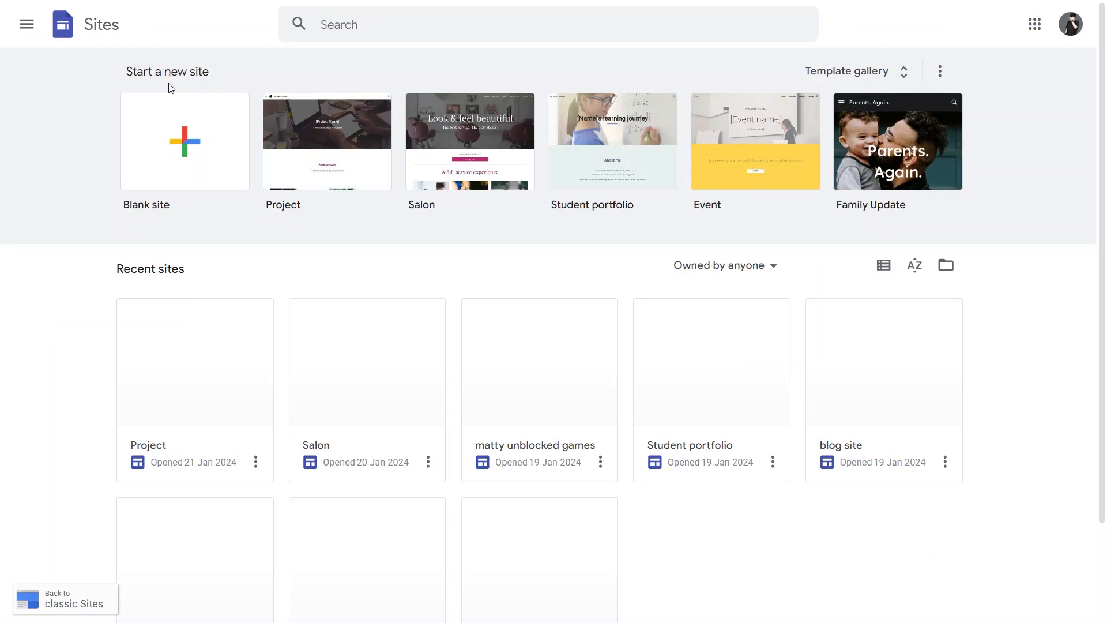
pyautogui.click(847, 71)
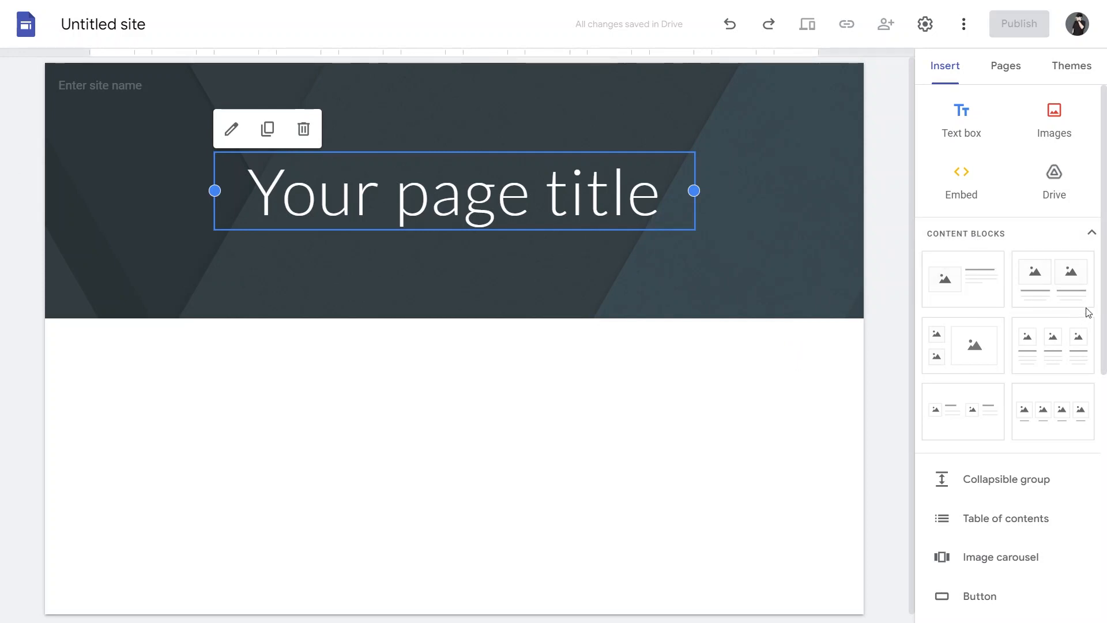
pyautogui.moveTo(1105, 321); pyautogui.dragTo(1099, 603)
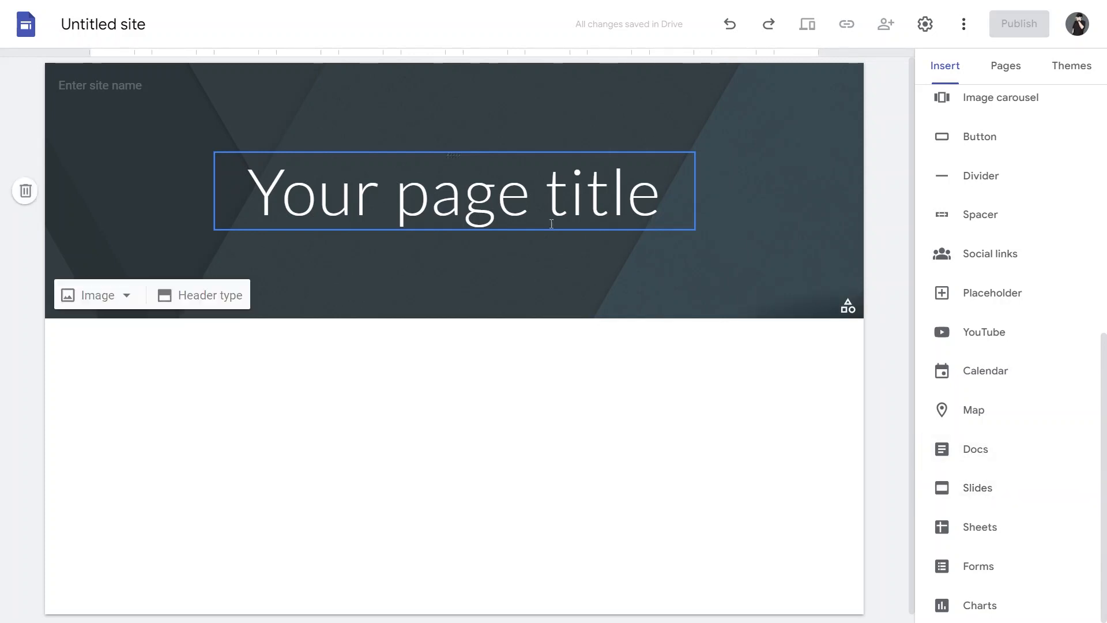
# Change the home page title to "Youtube Channel for tutorials and guides" and make it bold.
pyautogui.tripleClick(546, 189)
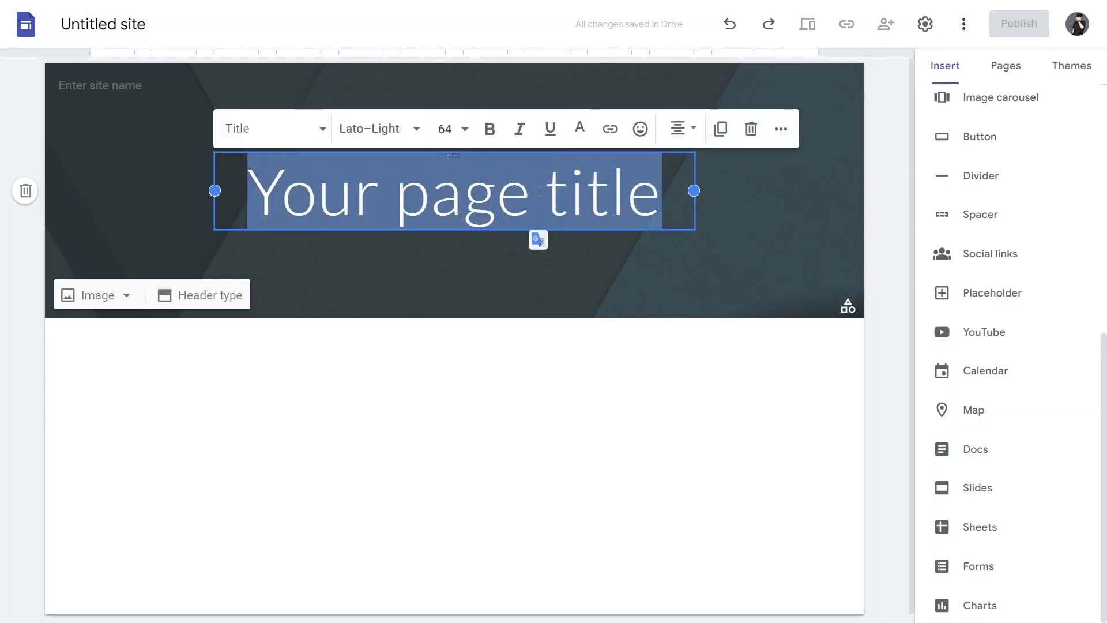
pyautogui.write('Youtube')
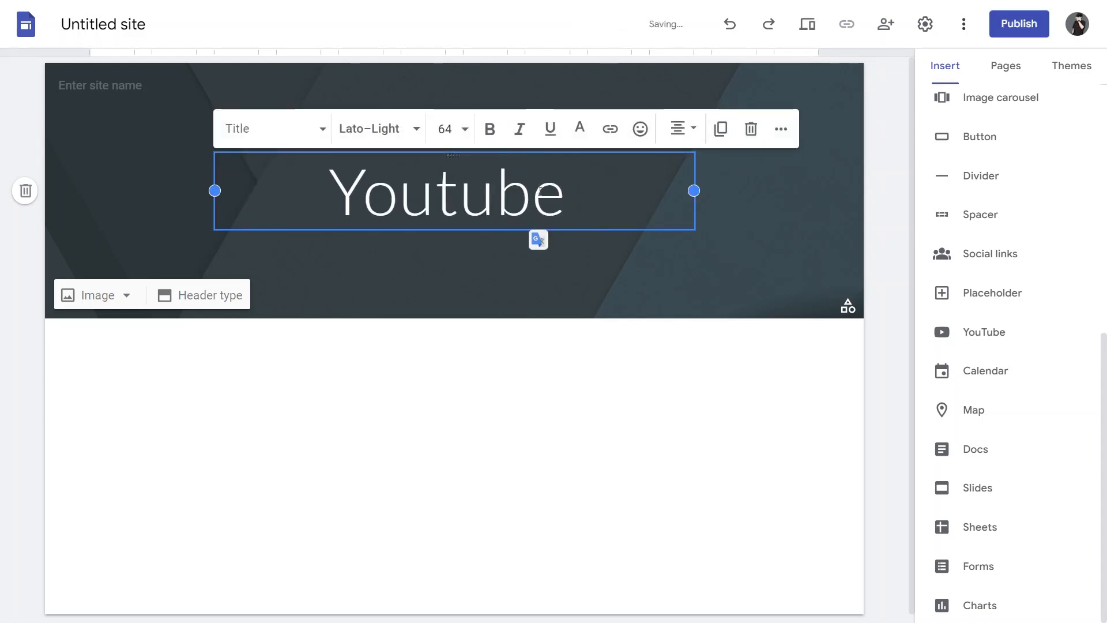
pyautogui.write(' Chann')
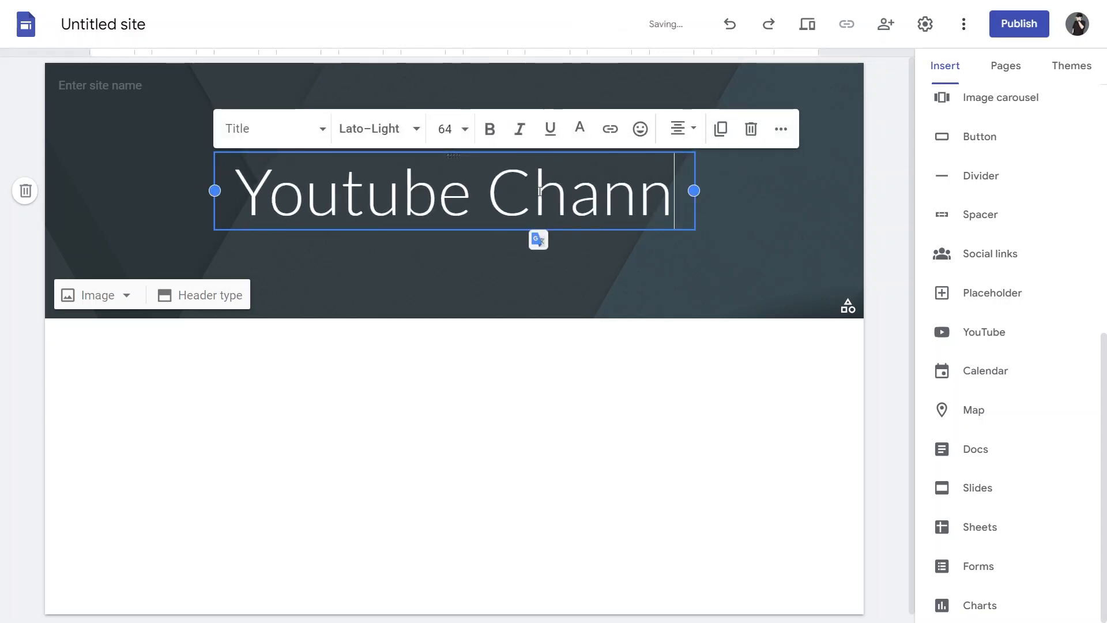
pyautogui.write('el')
pyautogui.click(176, 349)
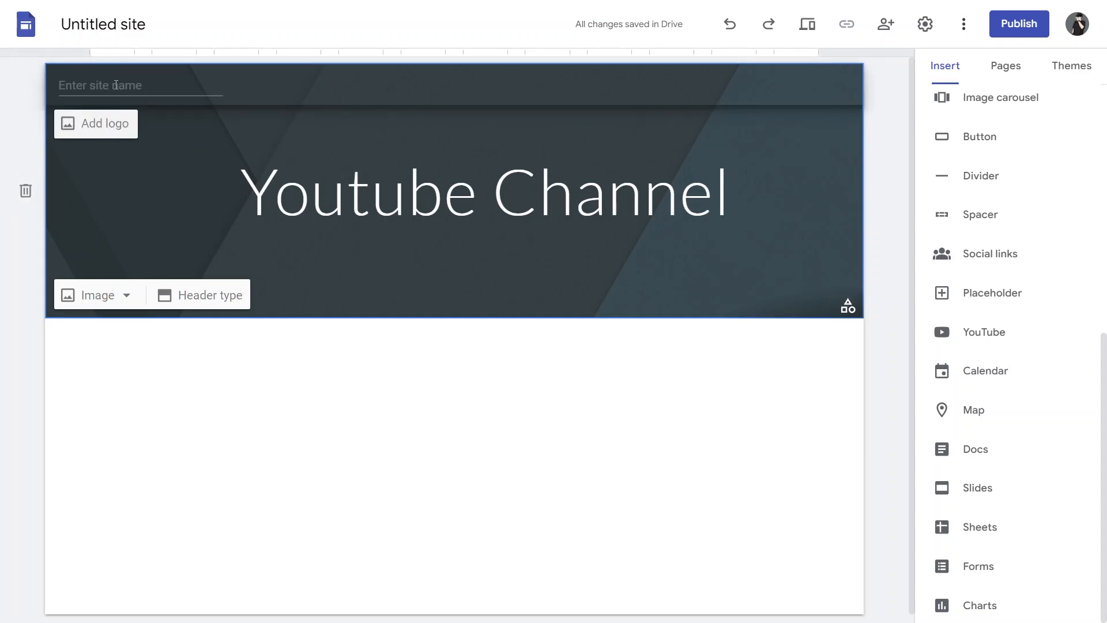
pyautogui.click(724, 222)
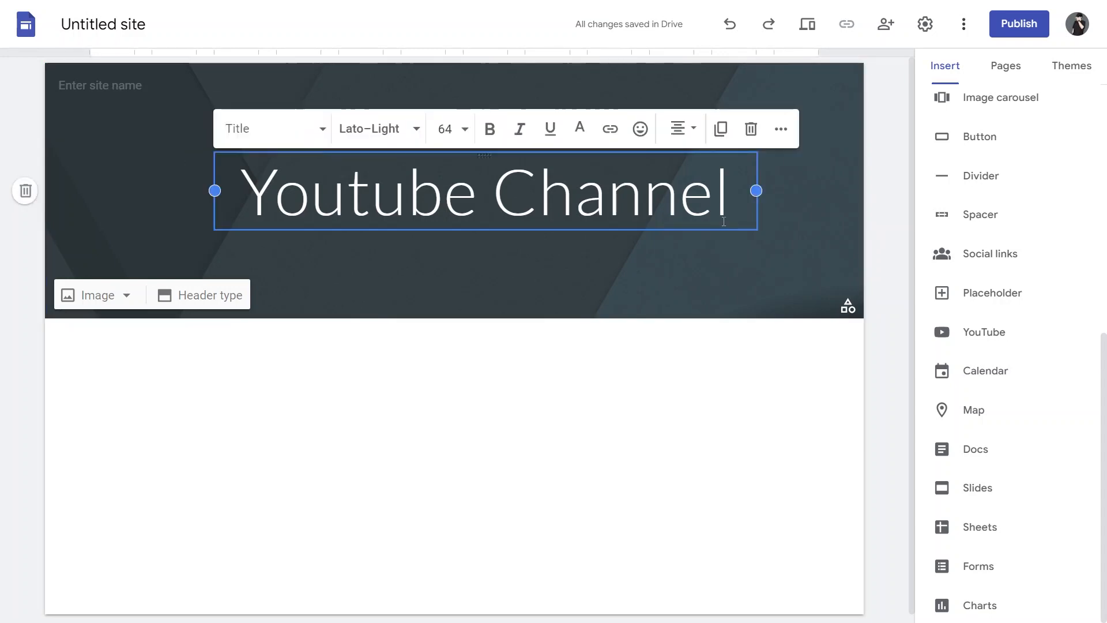
pyautogui.write('for tutorial')
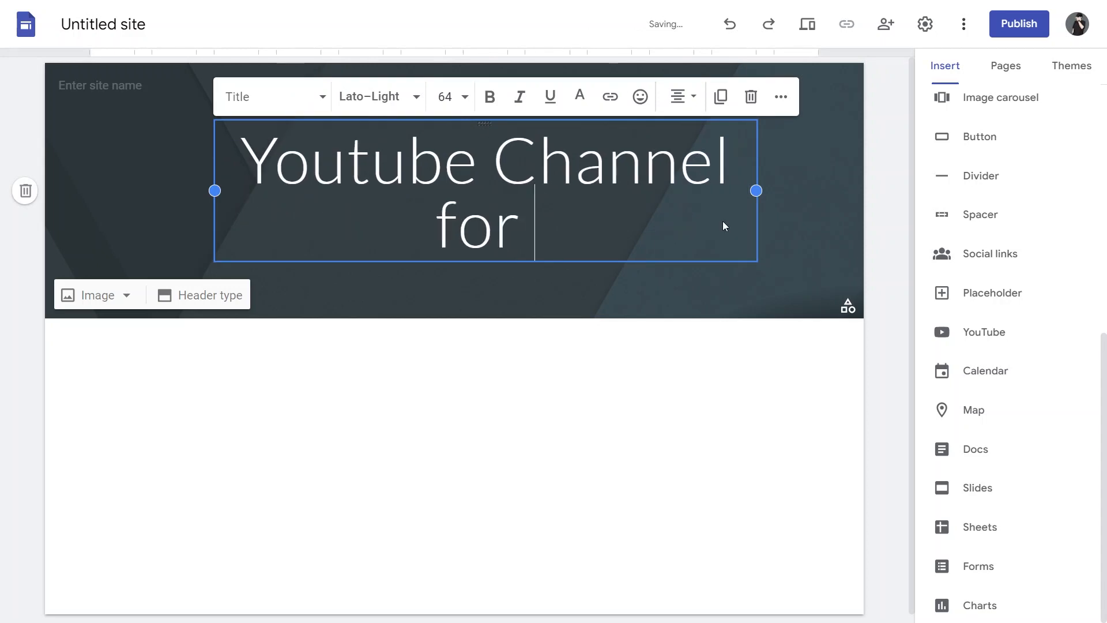
pyautogui.write('s and guides')
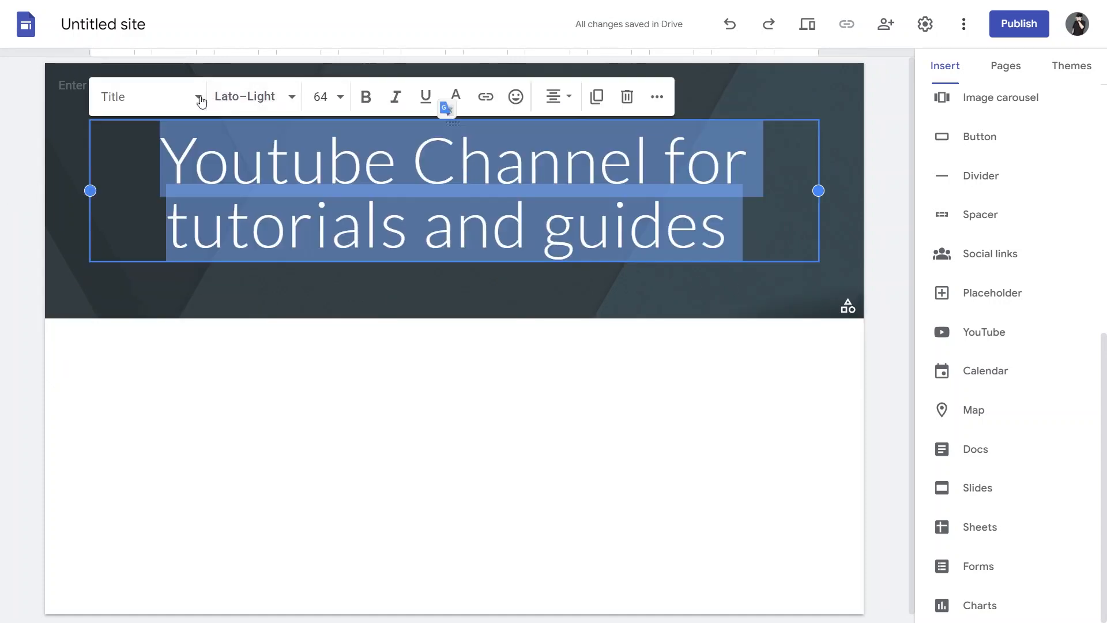
pyautogui.click(366, 97)
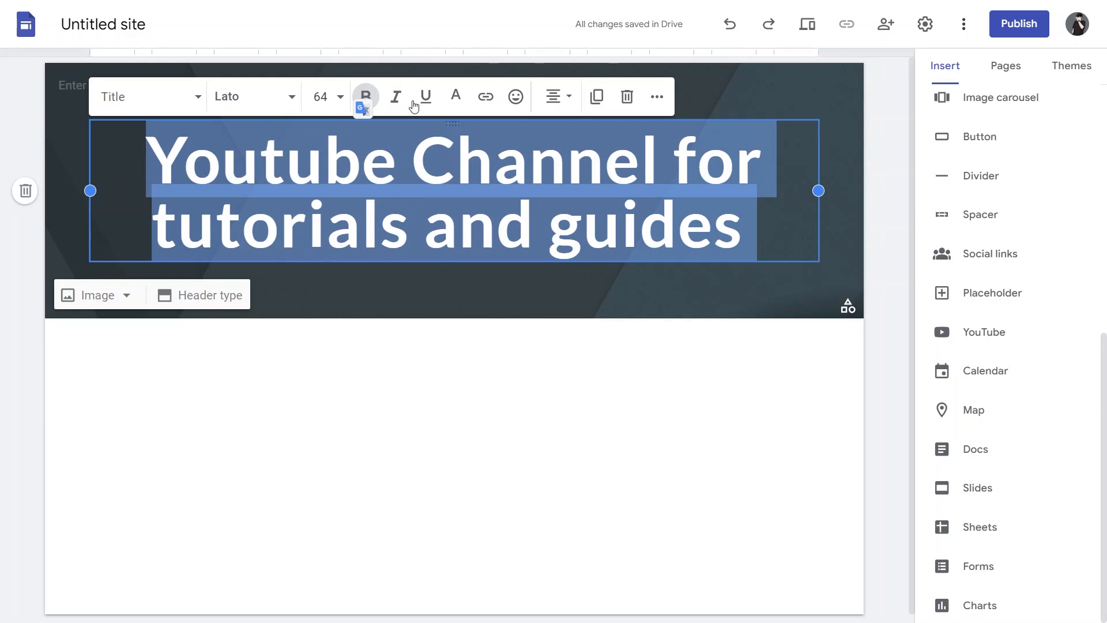
pyautogui.click(841, 131)
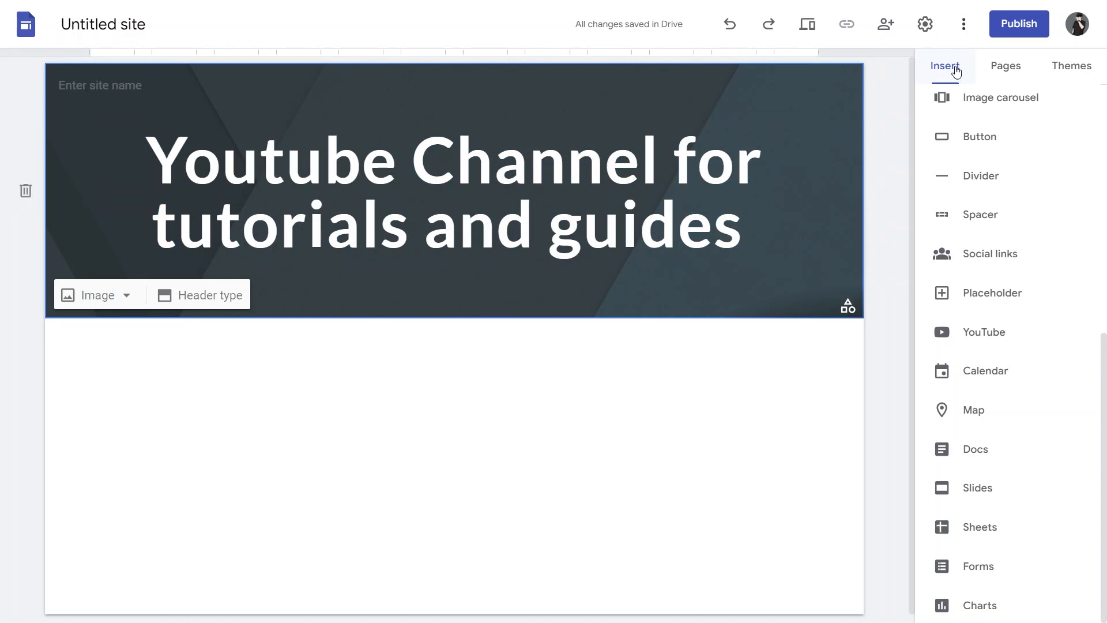
# Add two new pages to the site named "about" and "contact".
pyautogui.click(1002, 68)
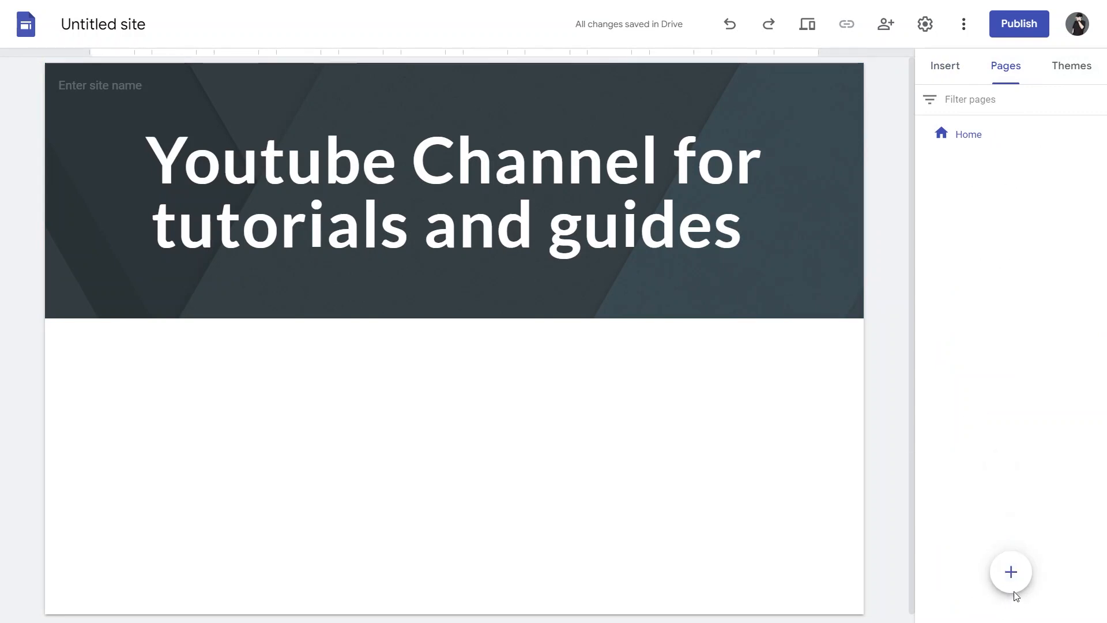
pyautogui.click(1011, 574)
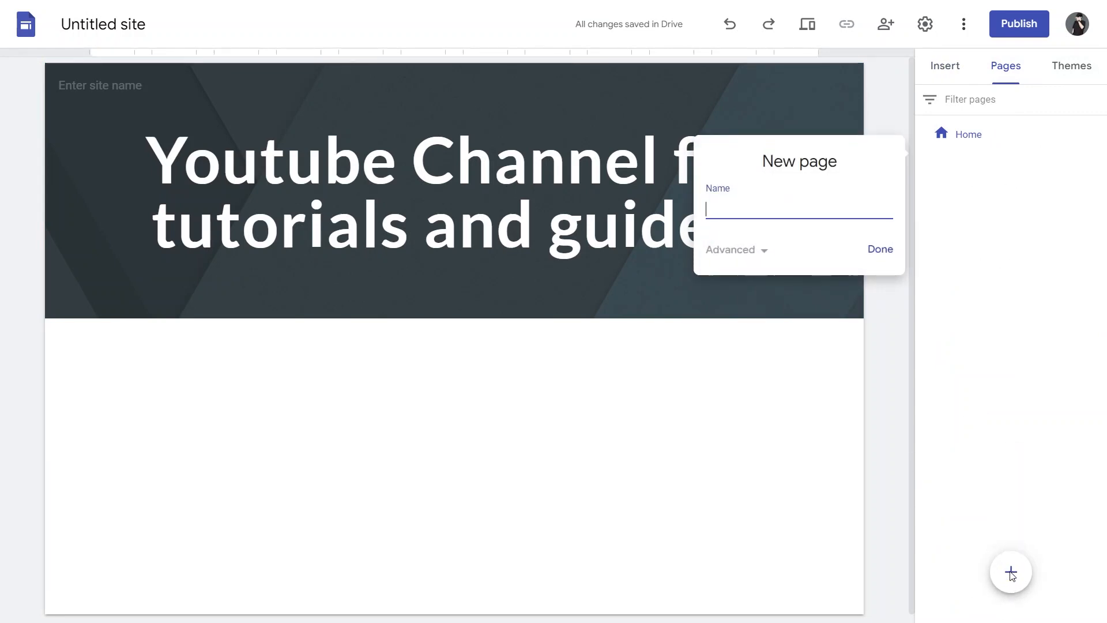
pyautogui.write('about')
pyautogui.press('Return')
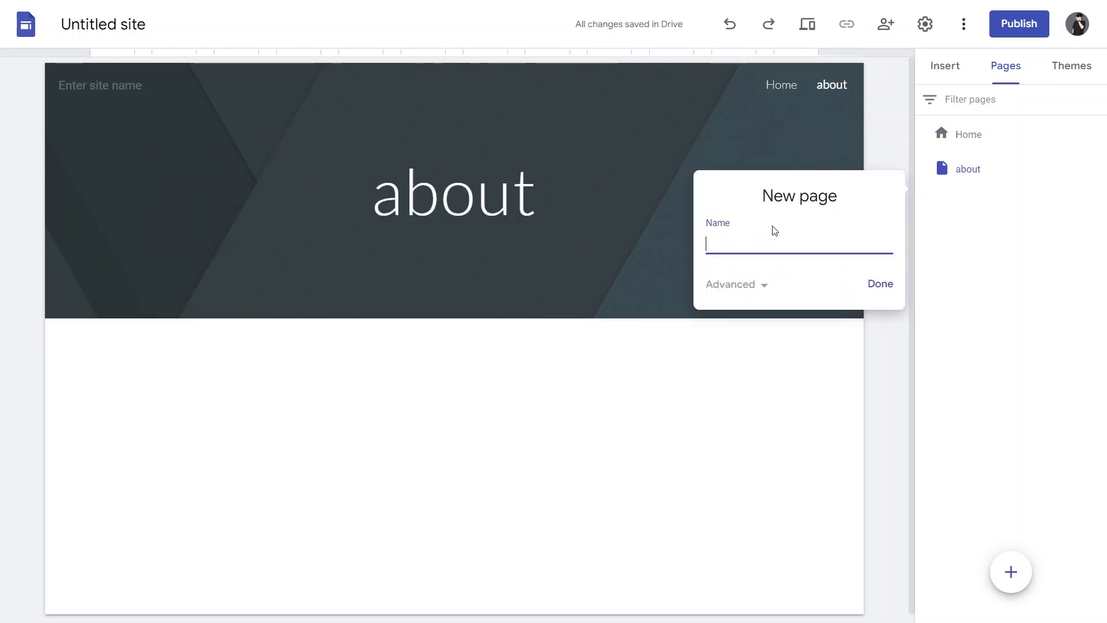
pyautogui.click(752, 286)
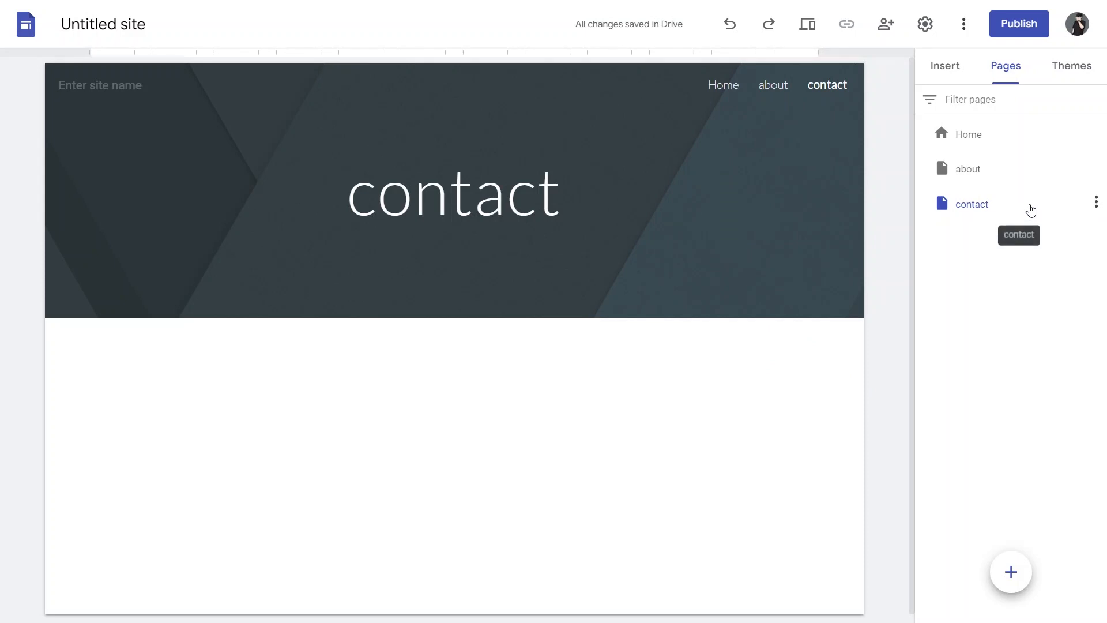
# Add a subpage named "blog page" under the contact page.
pyautogui.click(1097, 205)
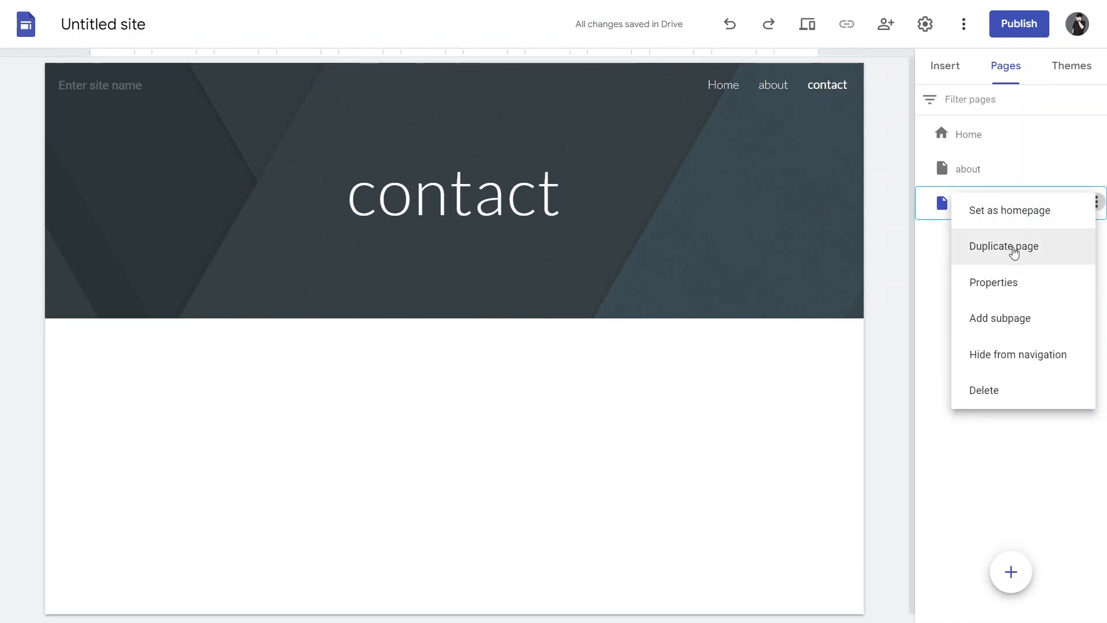
pyautogui.click(1014, 329)
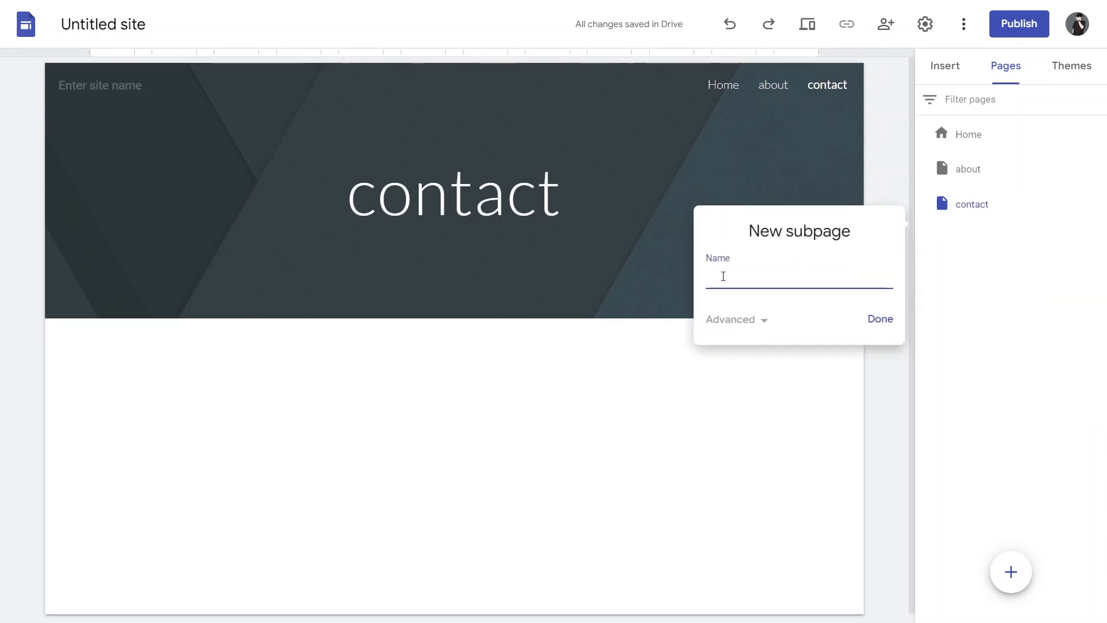
pyautogui.write('blog page')
pyautogui.click(881, 319)
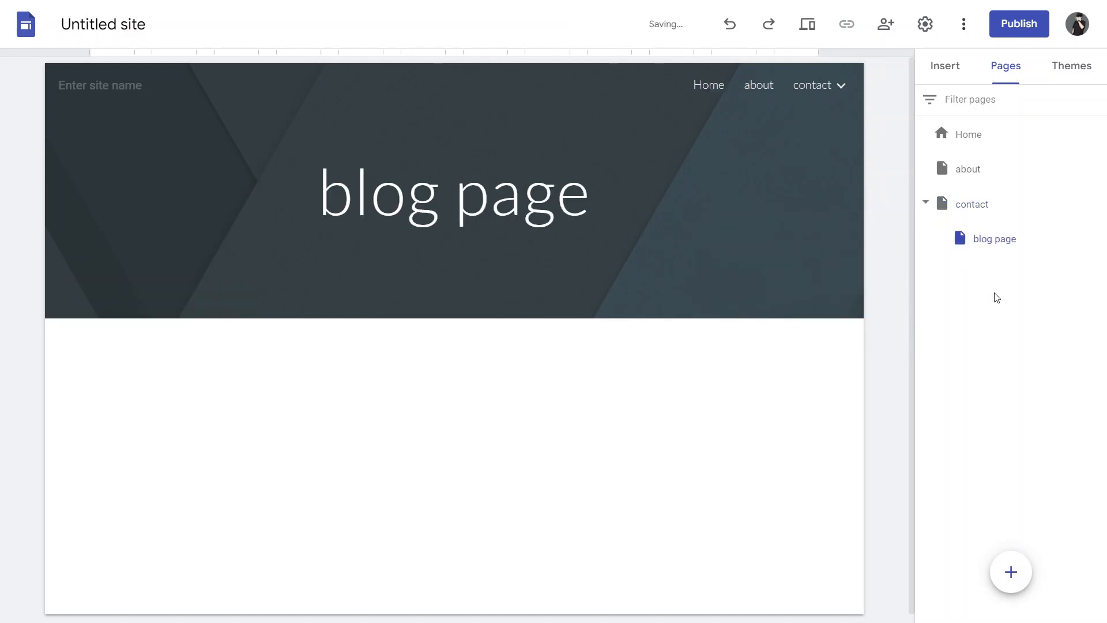
# Try several colors of the Simple theme, settling on pink with a heavier font style.
pyautogui.click(1087, 84)
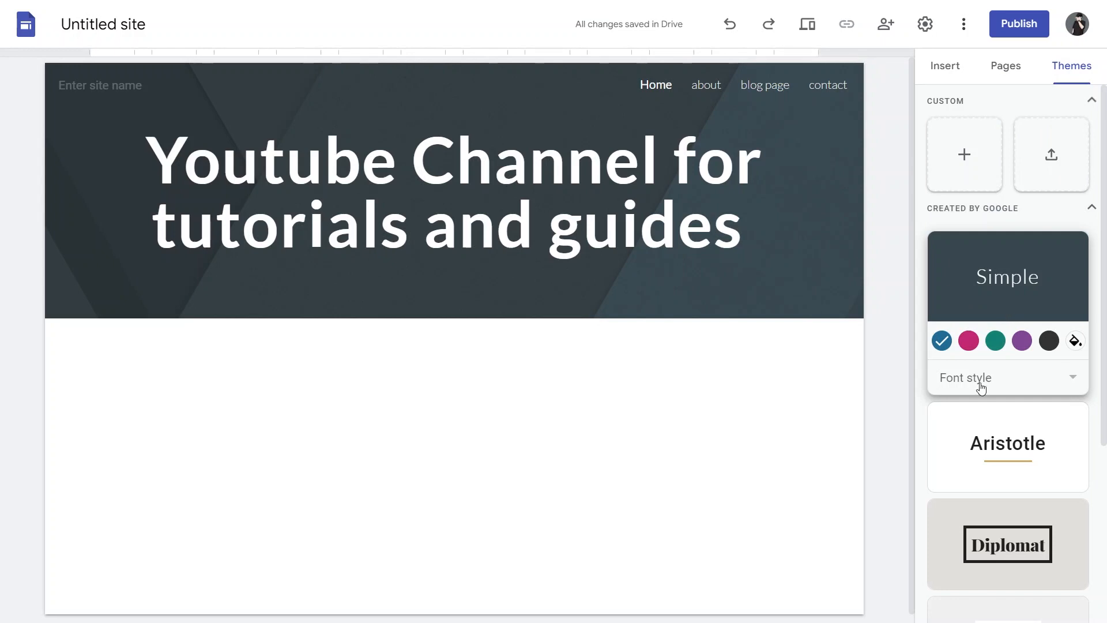
pyautogui.click(1020, 340)
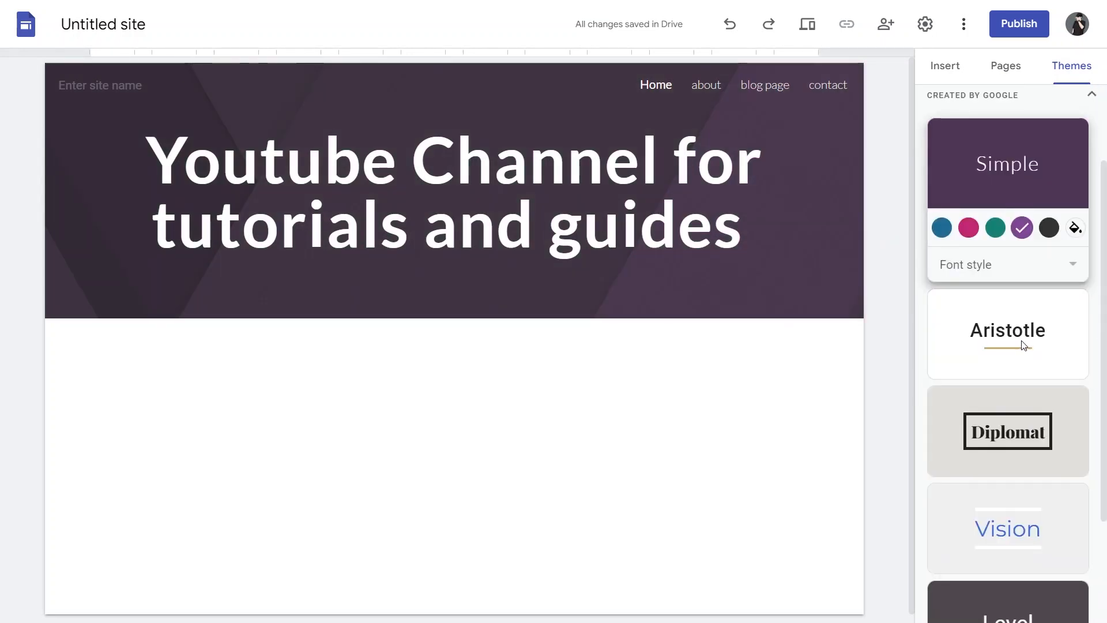
pyautogui.click(981, 271)
pyautogui.click(979, 340)
pyautogui.click(1049, 227)
pyautogui.click(995, 228)
pyautogui.click(969, 228)
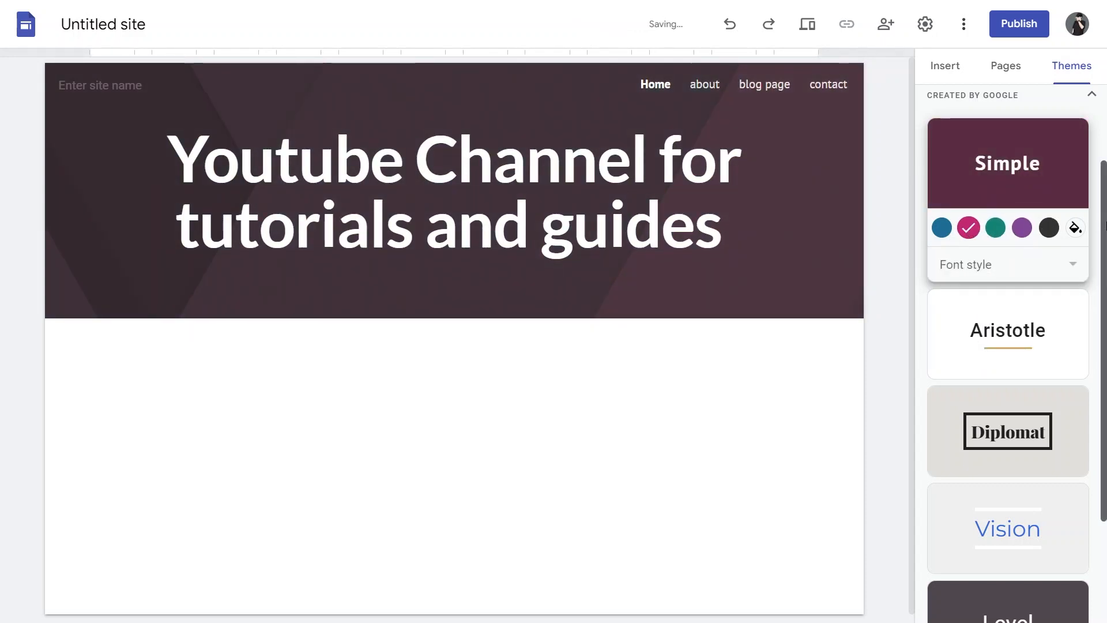
pyautogui.scroll(-3, 1105, 226)
pyautogui.scroll(3, 1101, 190)
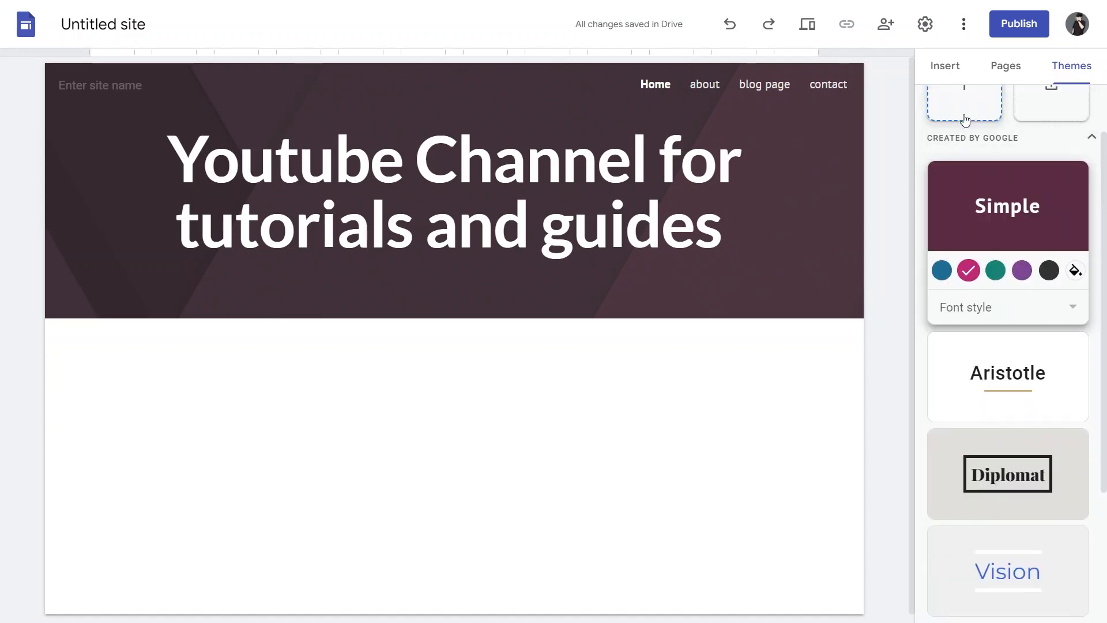
pyautogui.scroll(1, 1078, 155)
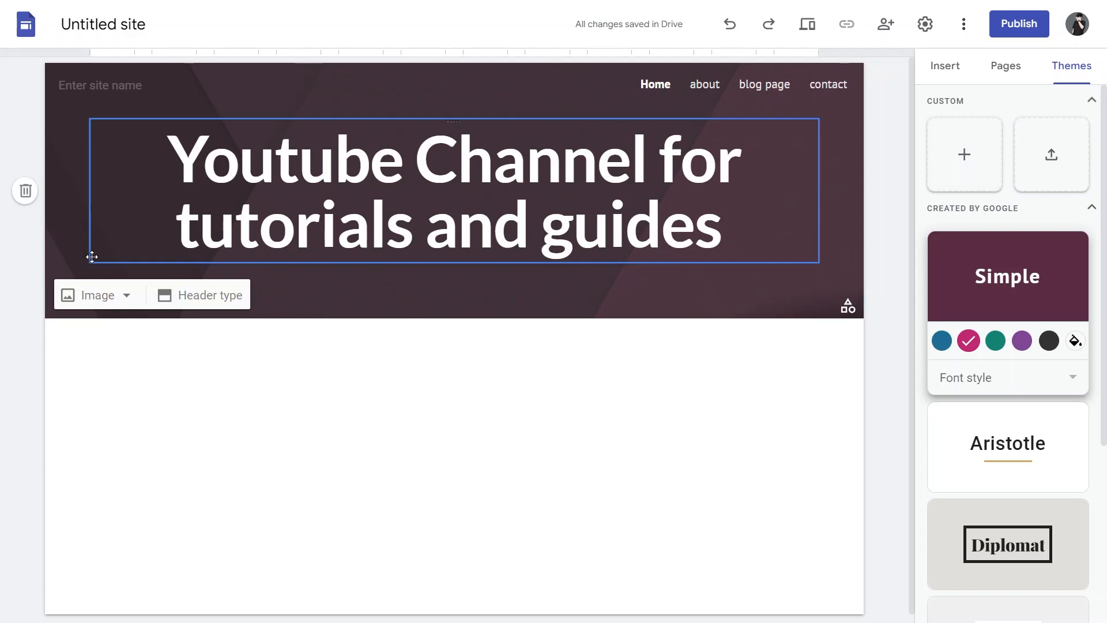
pyautogui.click(115, 296)
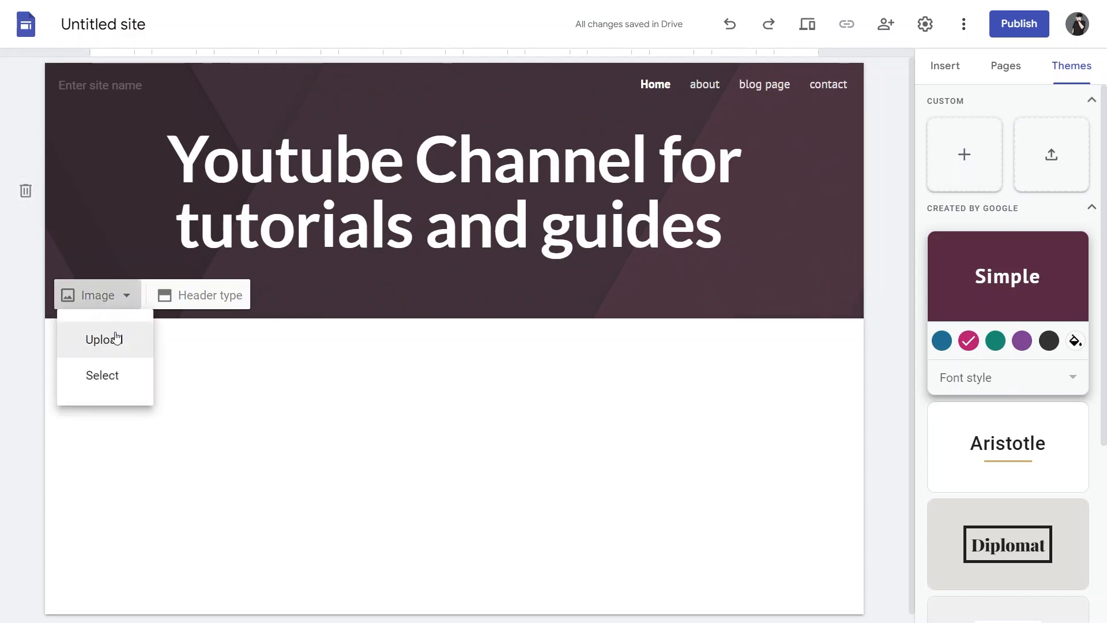
pyautogui.click(947, 67)
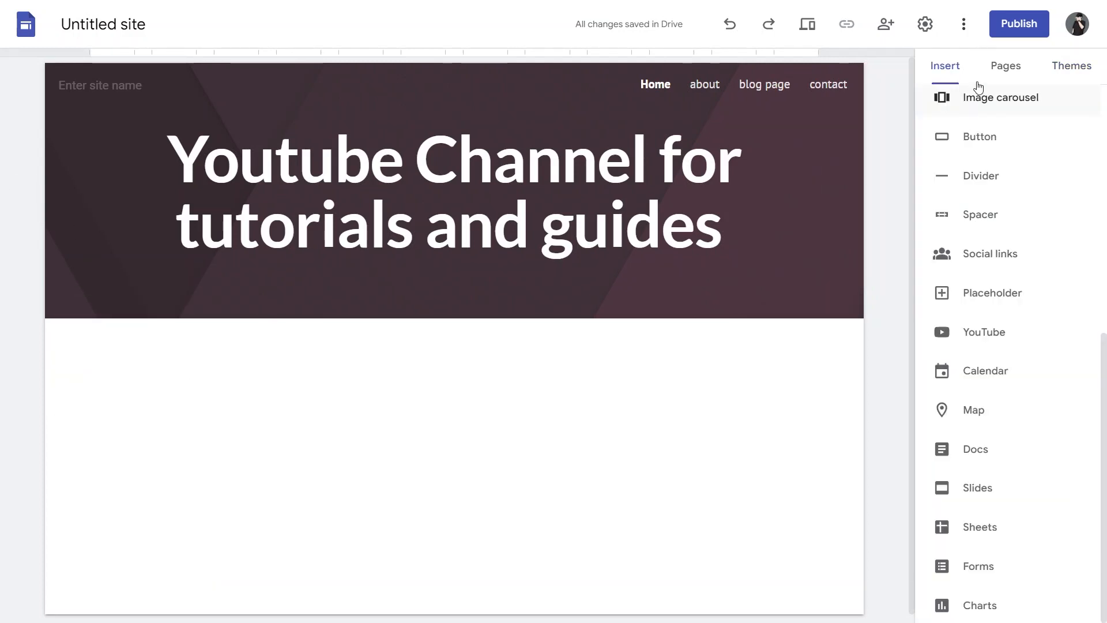
# Open the about page and switch the Simple theme's color to green.
pyautogui.click(1001, 70)
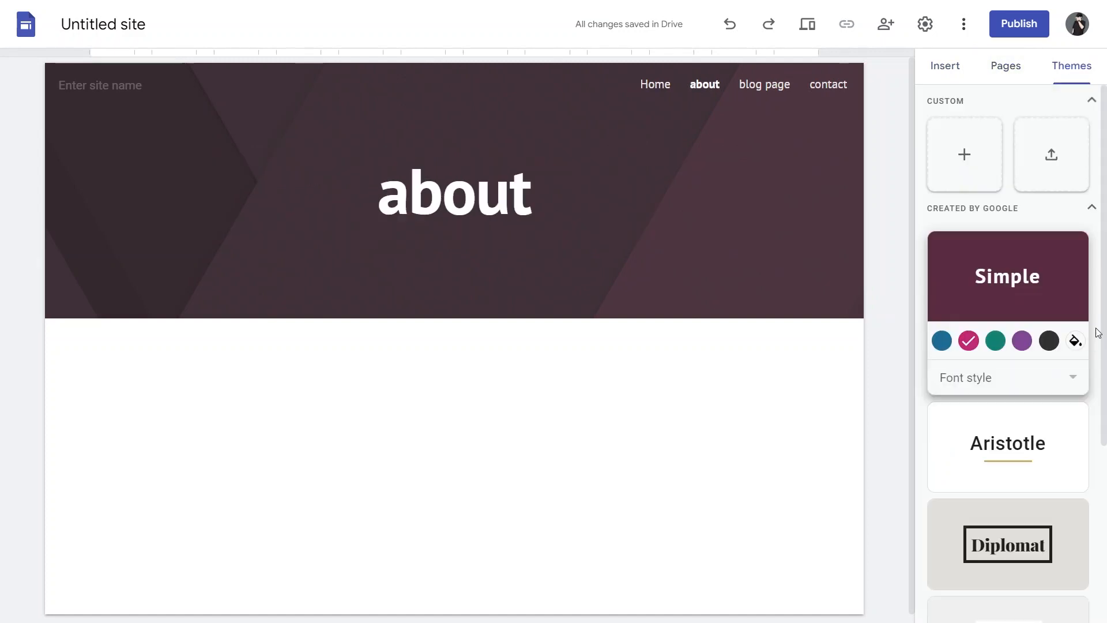
pyautogui.moveTo(1104, 320); pyautogui.dragTo(1104, 350)
pyautogui.click(995, 294)
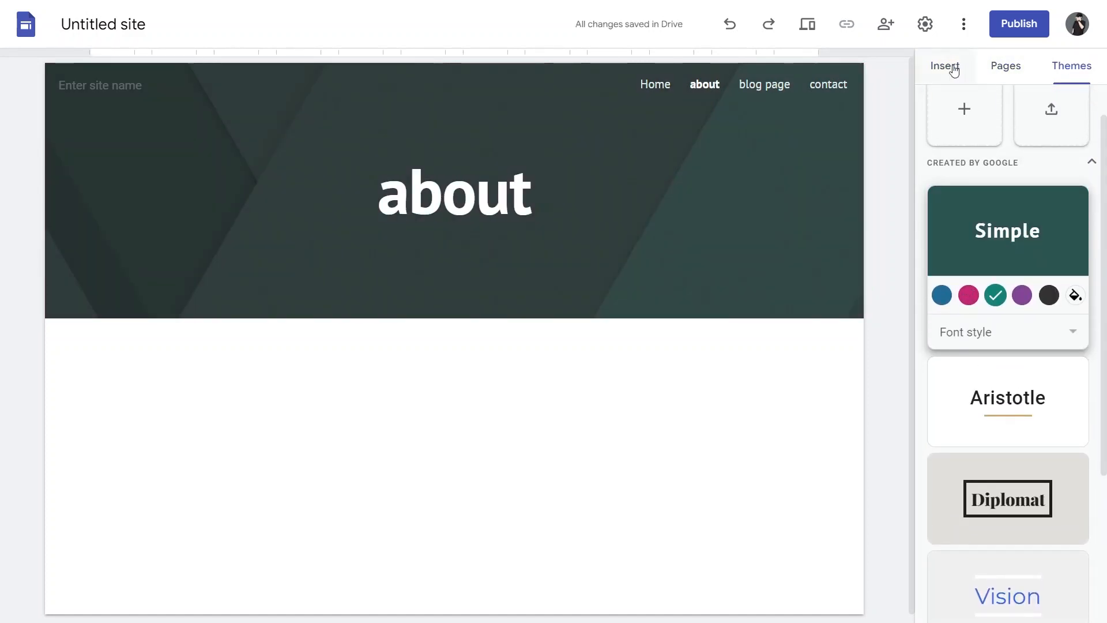
# Insert a text box below the header of the about page.
pyautogui.click(957, 68)
pyautogui.moveTo(769, 199)
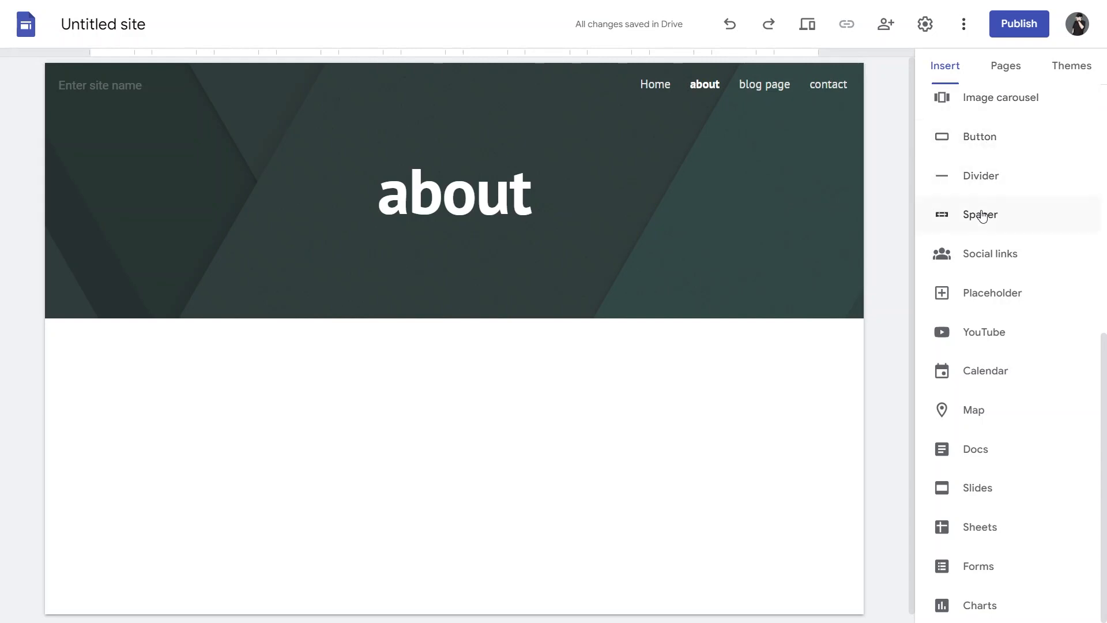
pyautogui.scroll(8, 982, 215)
pyautogui.click(963, 128)
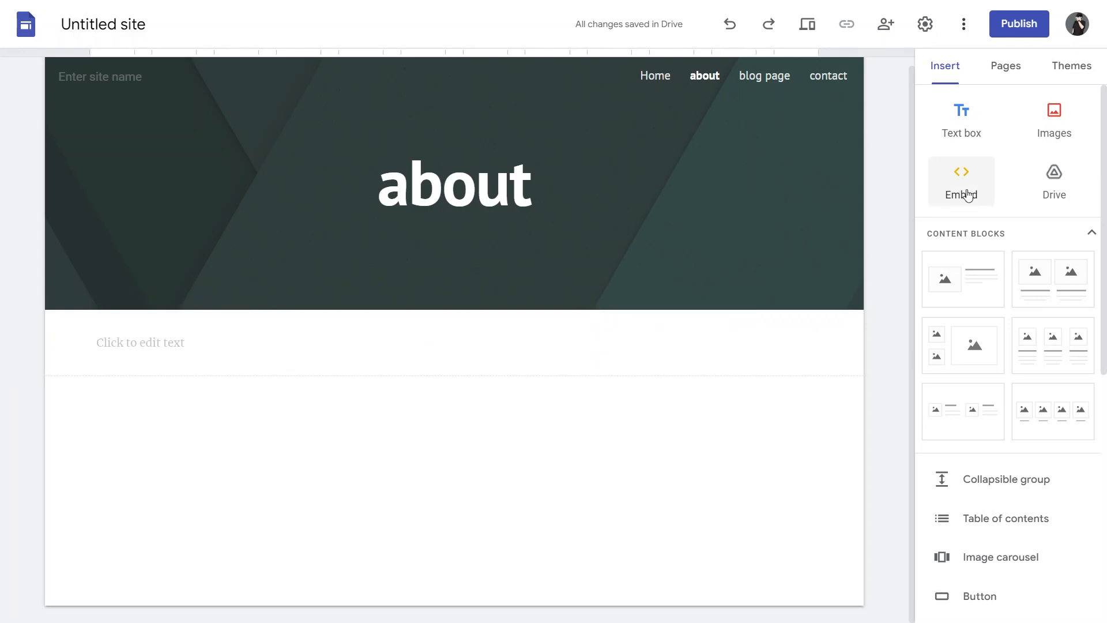
# Check the embed option and look through the other elements that can be inserted on the about page.
pyautogui.click(968, 196)
pyautogui.click(465, 268)
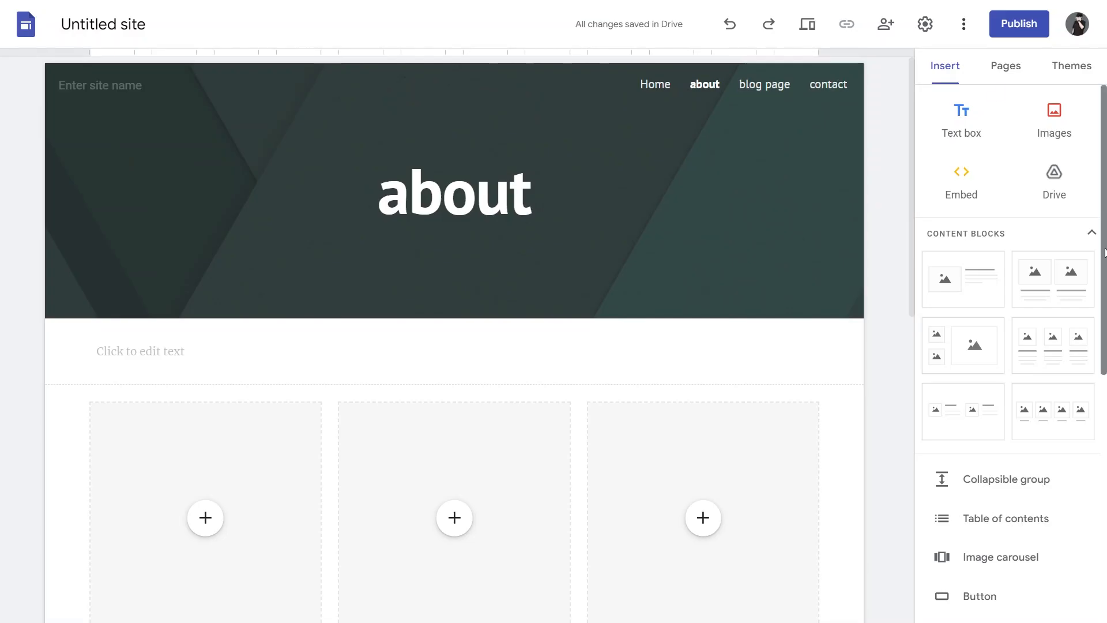
pyautogui.scroll(-4, 1105, 380)
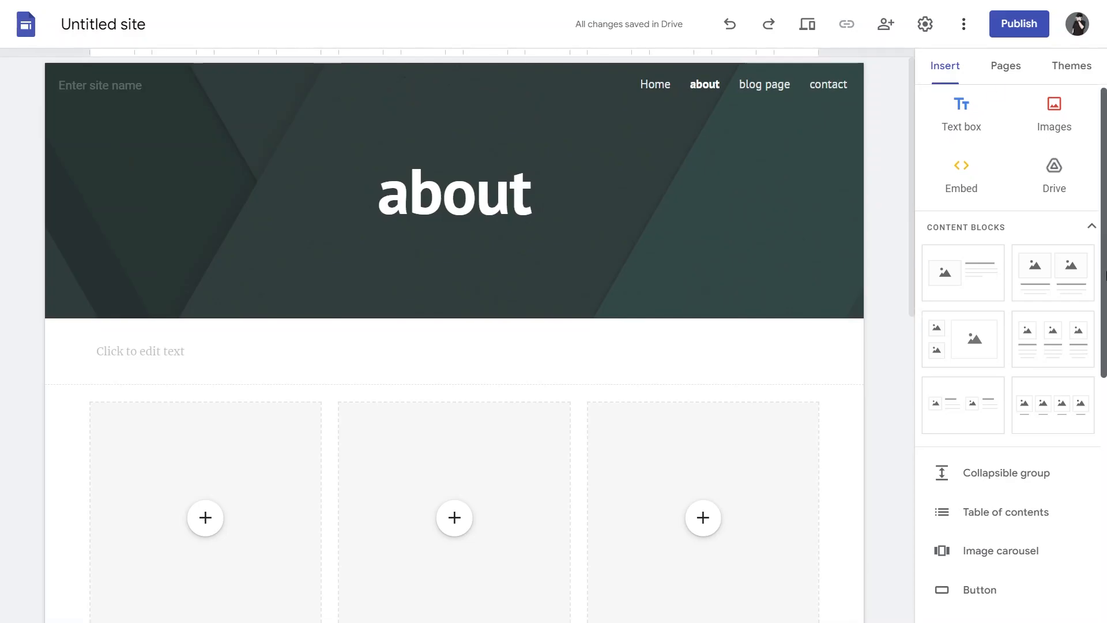
pyautogui.moveTo(1106, 381); pyautogui.dragTo(1105, 437)
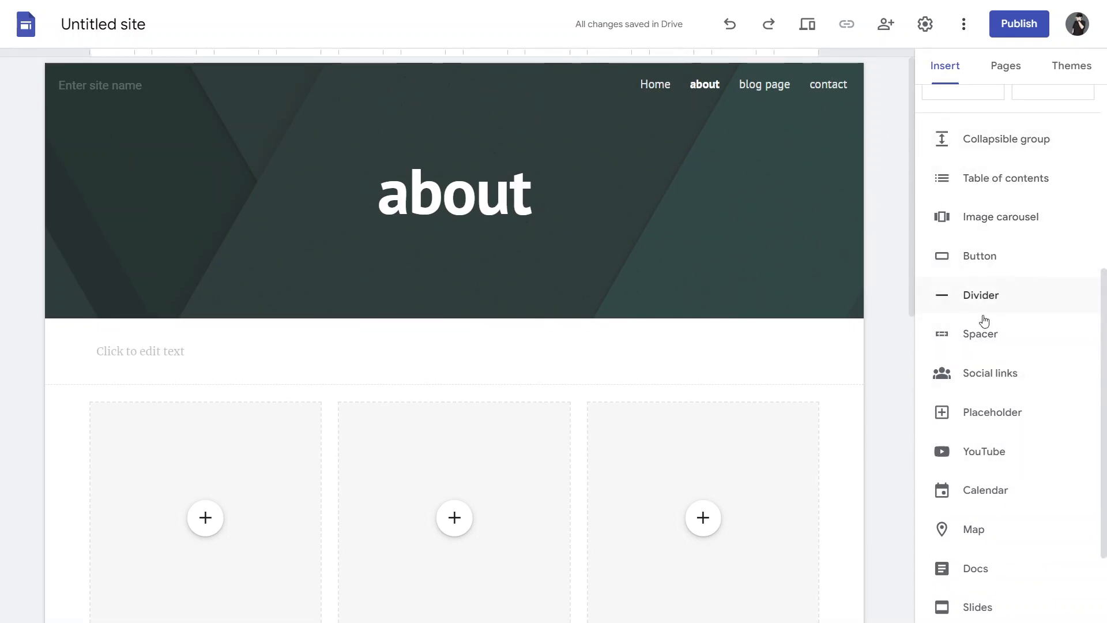
# Insert a second text box on the about page, above the three-column image block.
pyautogui.moveTo(1106, 392); pyautogui.dragTo(1104, 204)
pyautogui.click(978, 113)
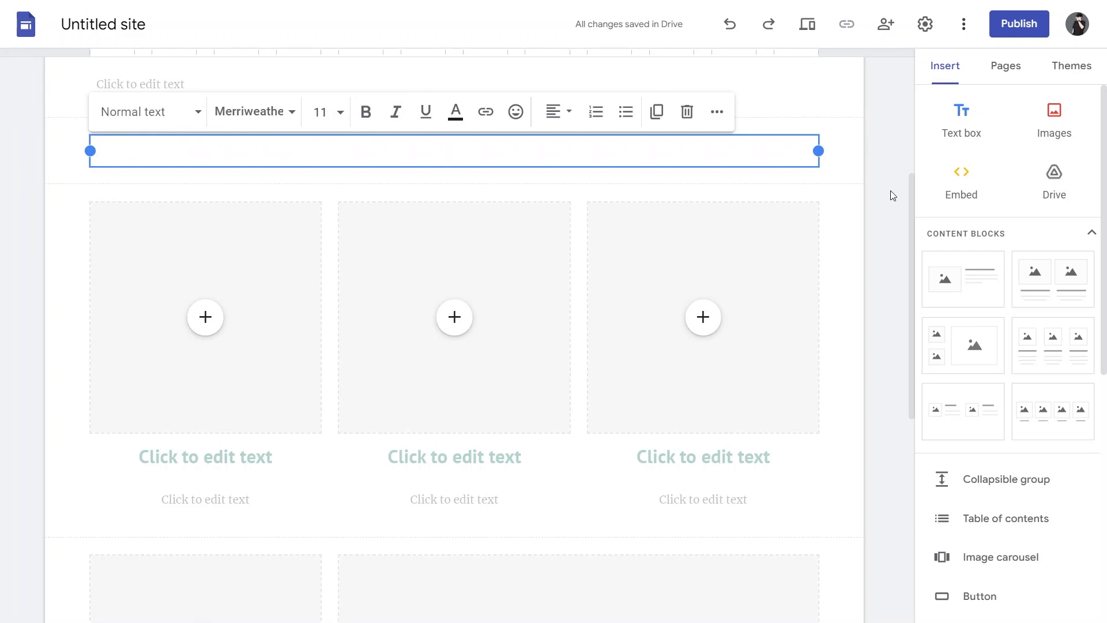
pyautogui.moveTo(911, 224); pyautogui.dragTo(851, 598)
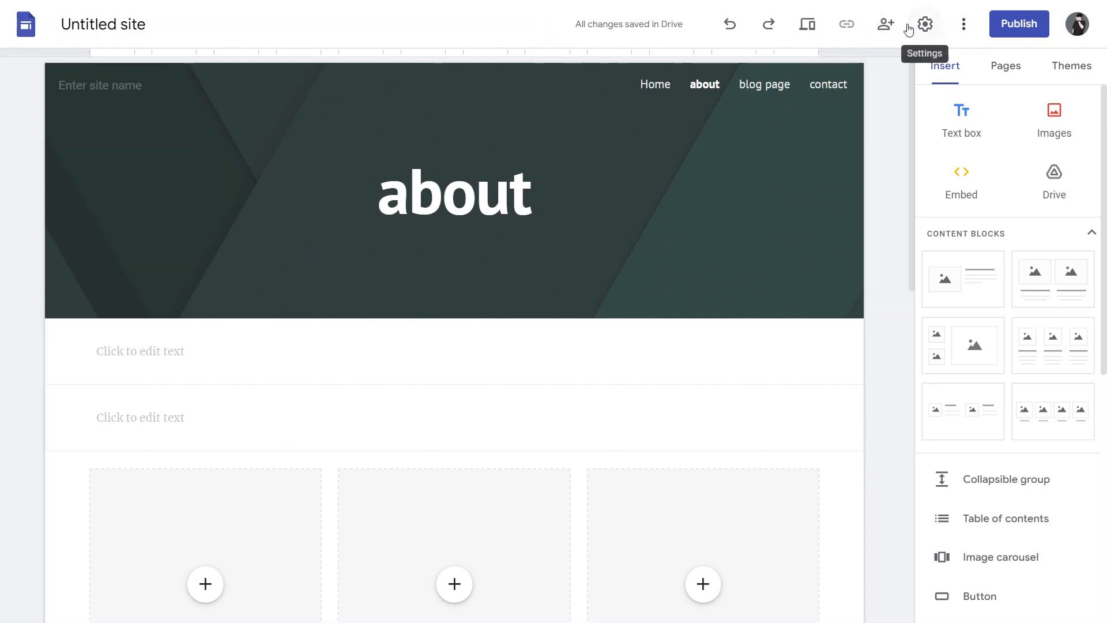
# Preview the about page as visitors see it and cancel out of the publishing dialog.
pyautogui.click(814, 25)
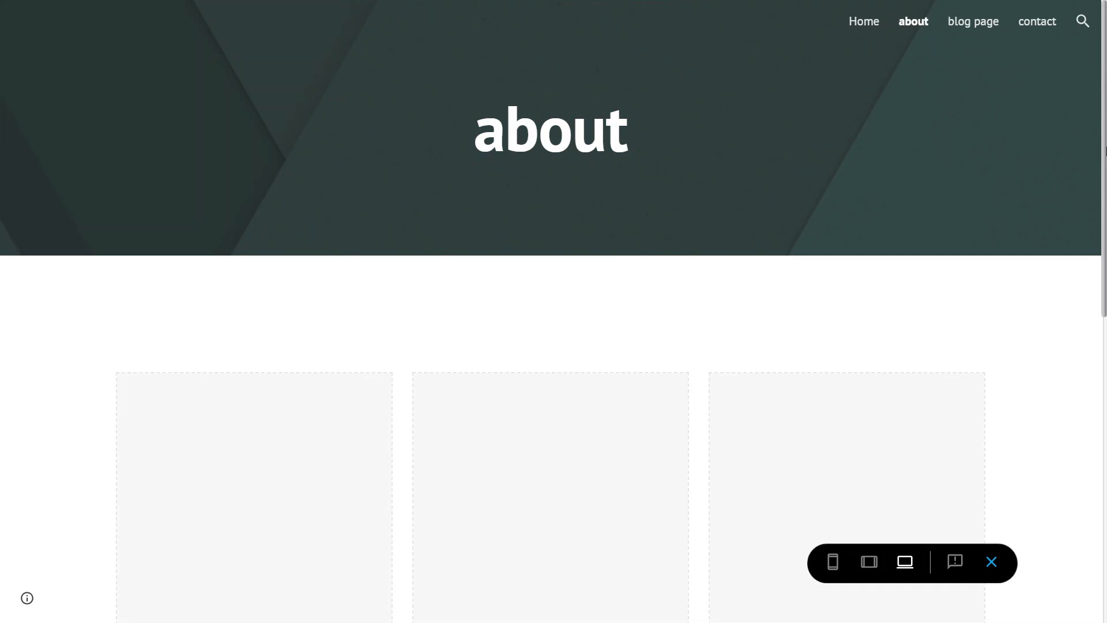
pyautogui.moveTo(1106, 151); pyautogui.dragTo(1081, 93)
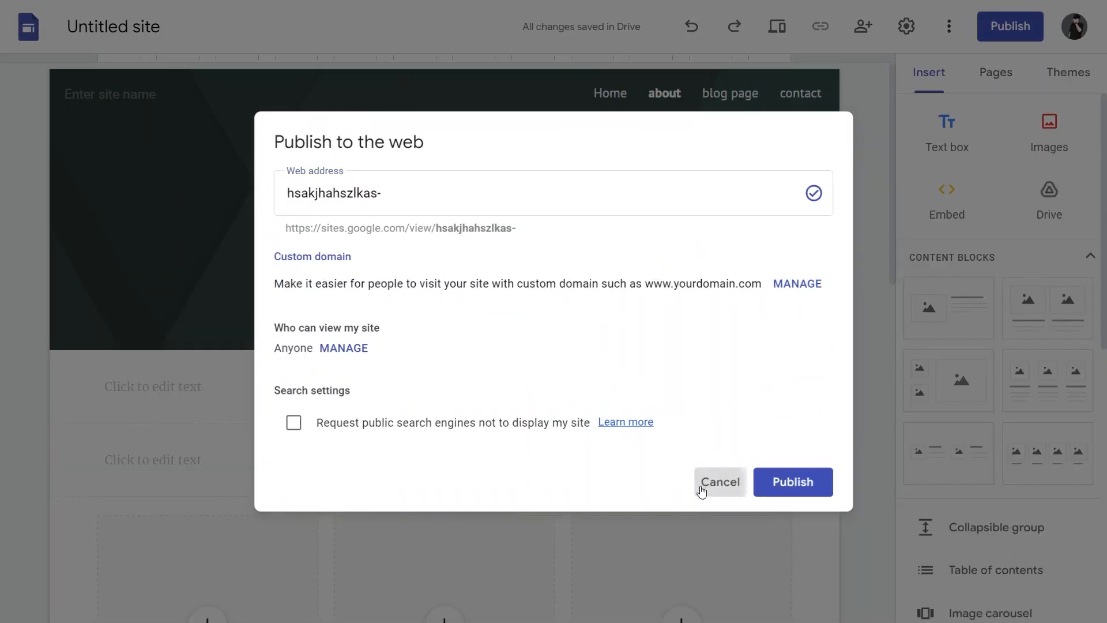
pyautogui.click(700, 478)
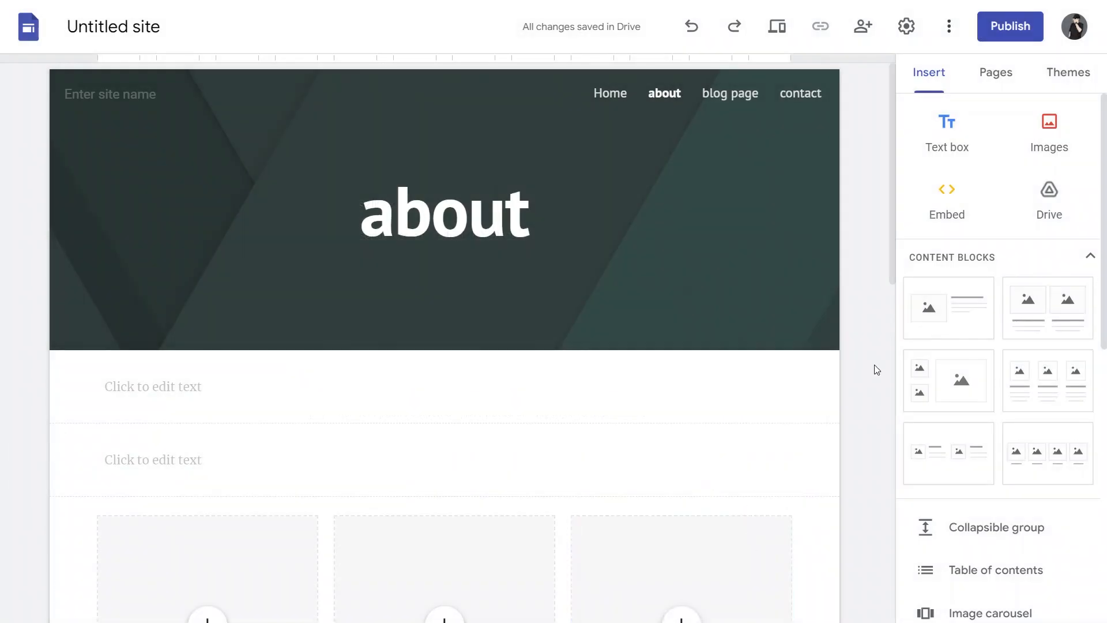